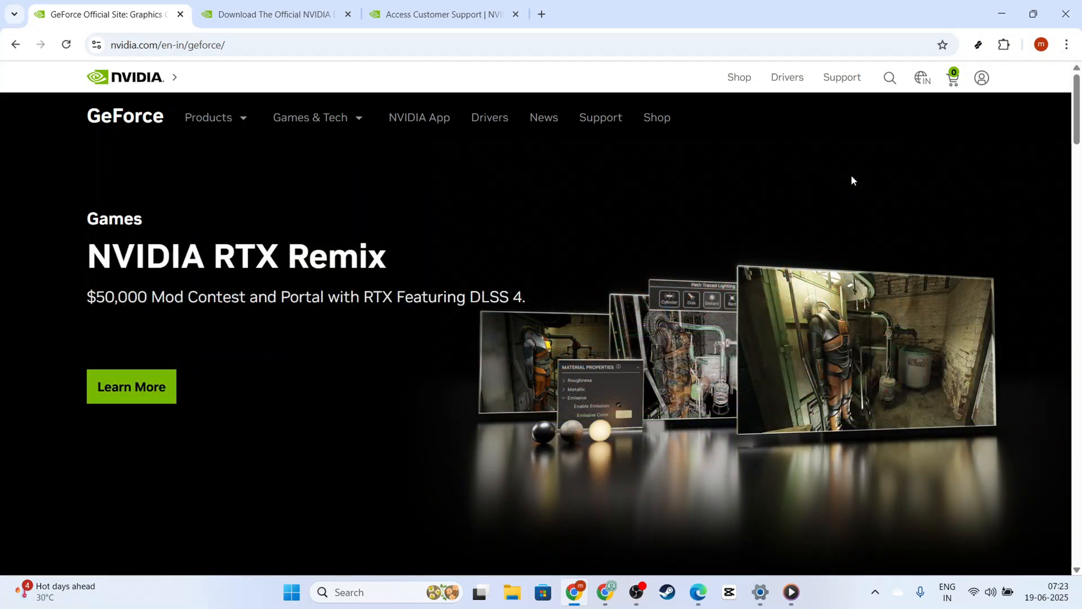
# - View the automatic driver updates section of NVIDIA's driver download page, then return to the GeForce home page
pyautogui.click(270, 14)
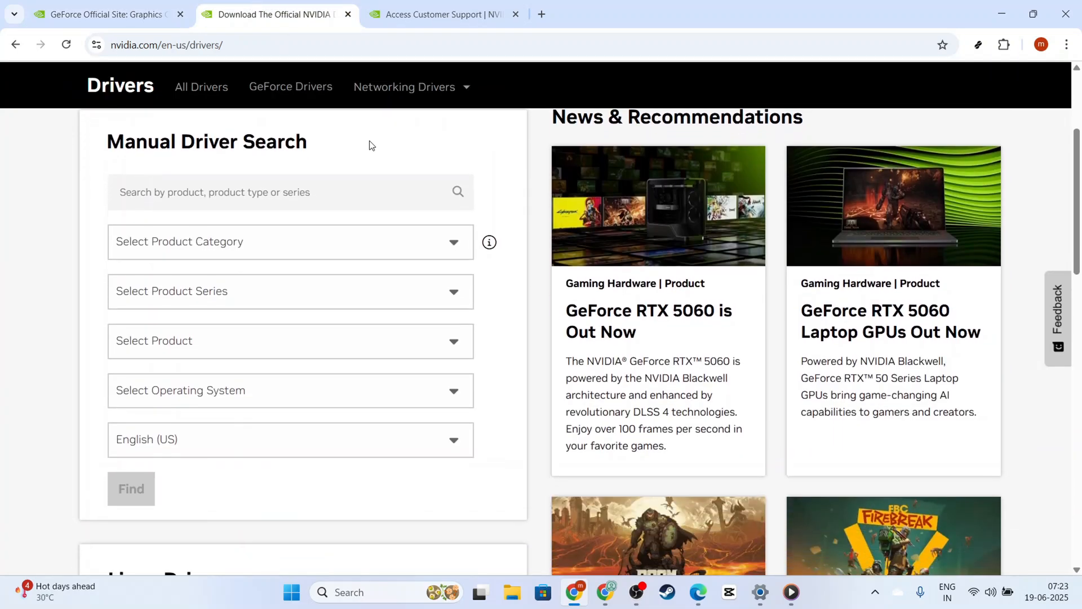
pyautogui.scroll(5, 449, 348)
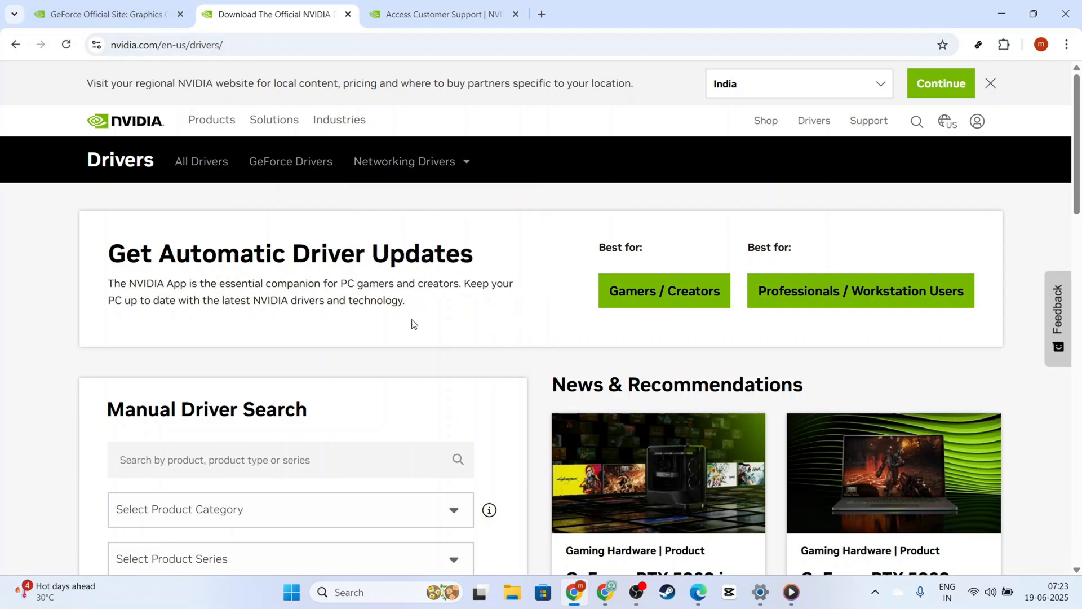
pyautogui.click(141, 14)
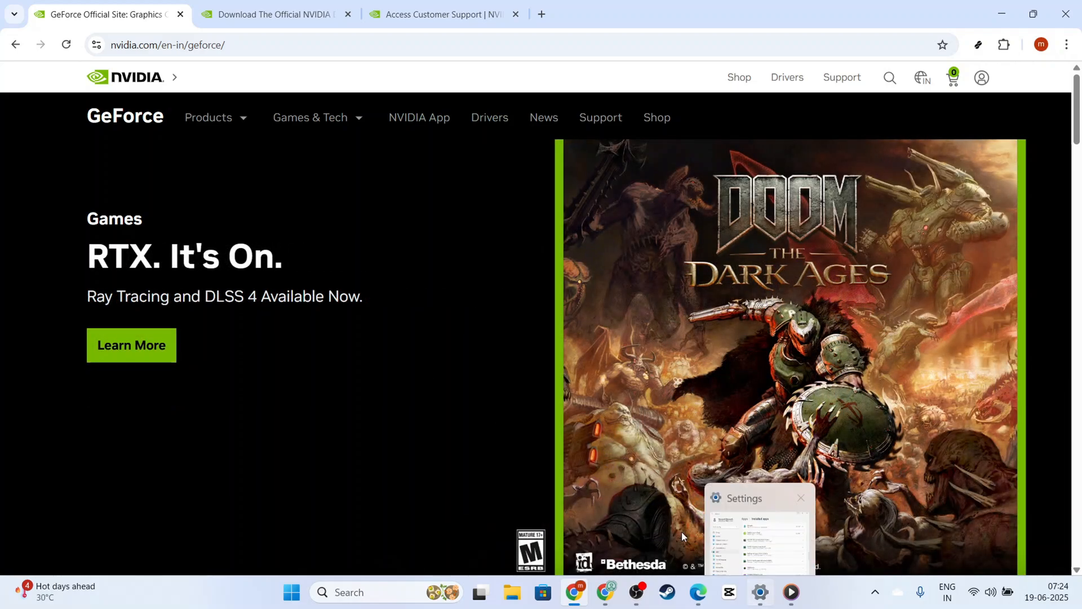
pyautogui.click(310, 117)
pyautogui.moveTo(361, 244)
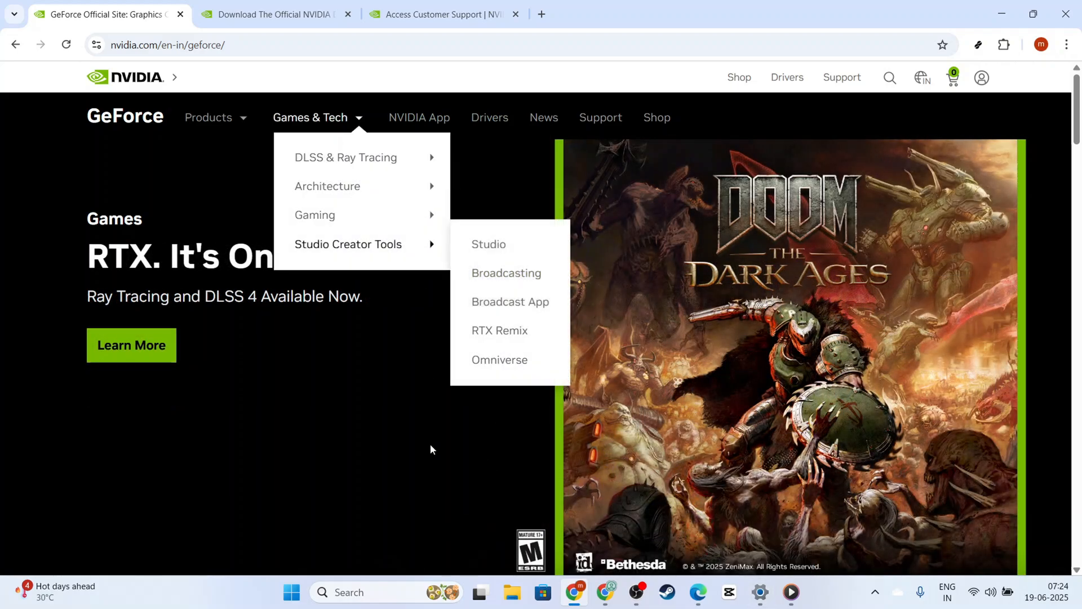
pyautogui.click(282, 444)
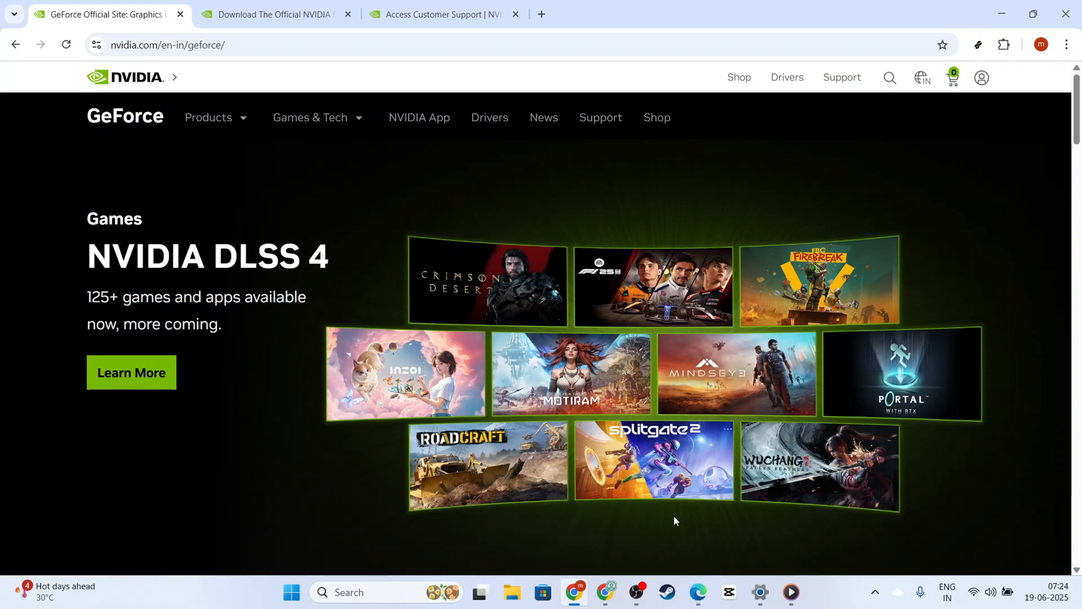
# - Bring up NVIDIA's driver download page with its automatic updates and manual driver search sections
pyautogui.click(304, 14)
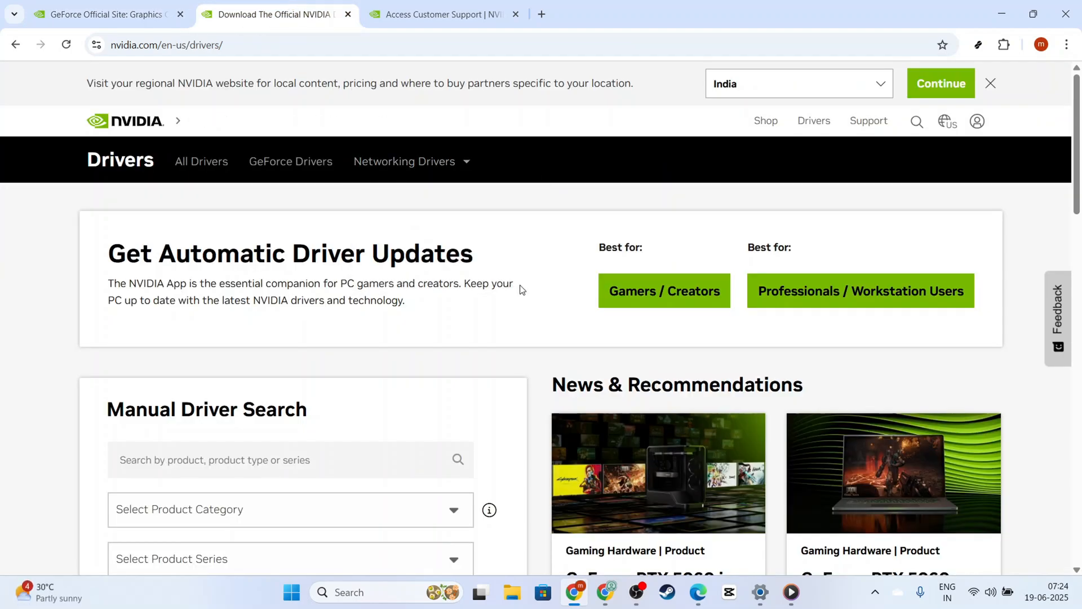
pyautogui.scroll(-1, 419, 366)
pyautogui.scroll(1, 418, 367)
# - Switch to Windows Settings and open the advanced options of NVIDIA Control Panel from the installed apps
pyautogui.click(760, 592)
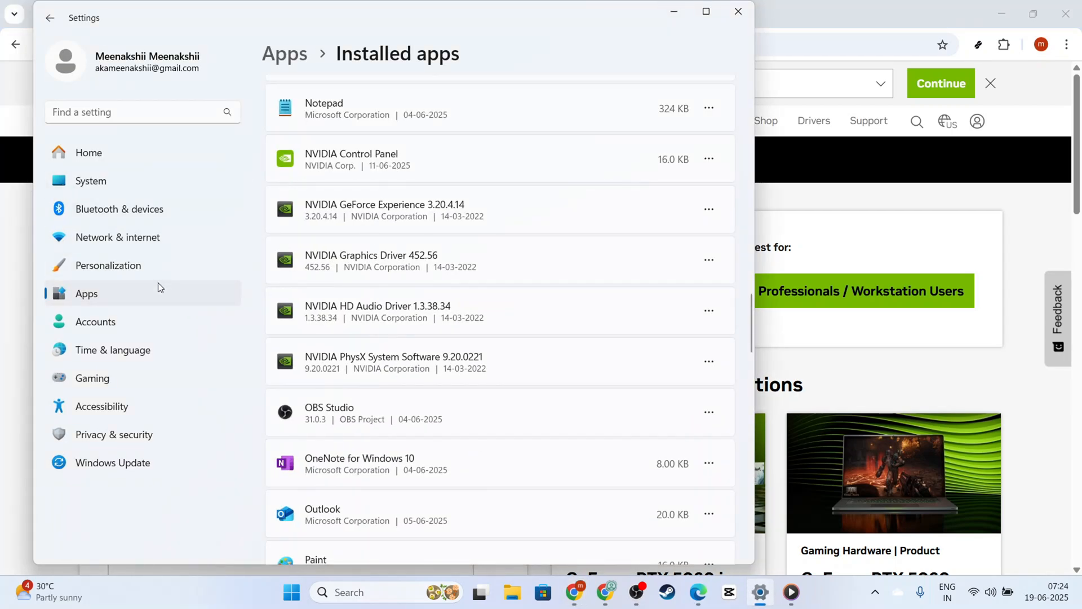
pyautogui.click(709, 160)
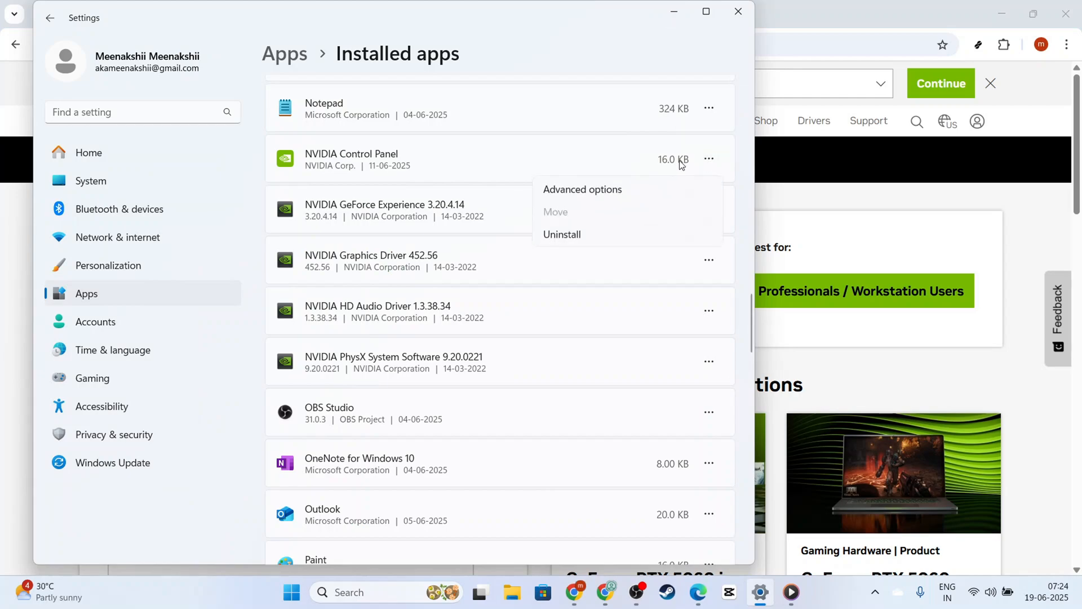
pyautogui.click(624, 189)
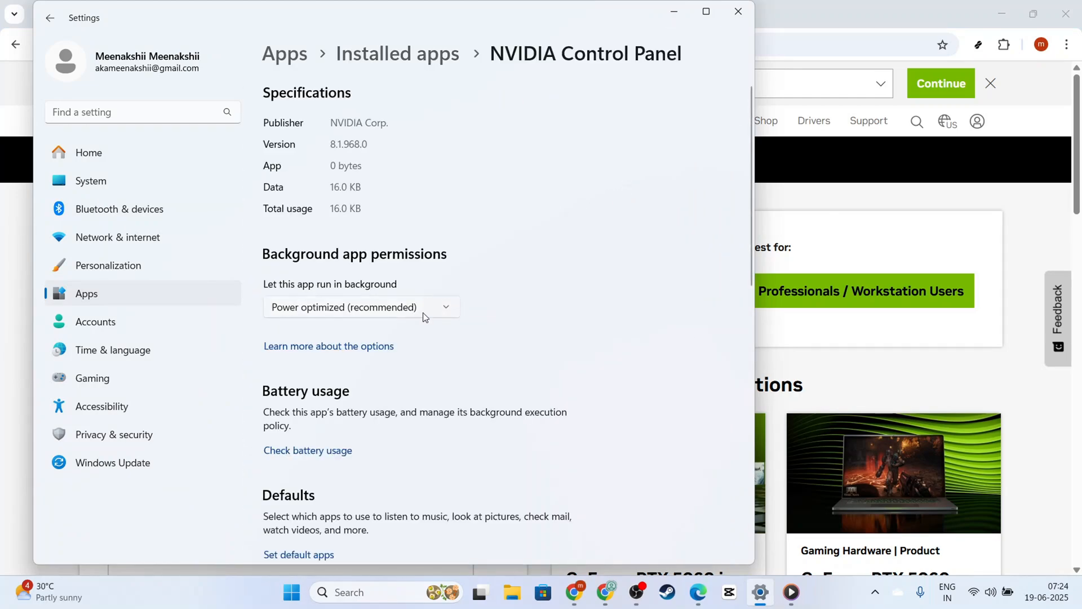
# - Examine NVIDIA Control Panel's background permission, Terminate, Repair, Reset and Uninstall options, then minimize Settings
pyautogui.scroll(-1, 423, 312)
pyautogui.scroll(-5, 432, 395)
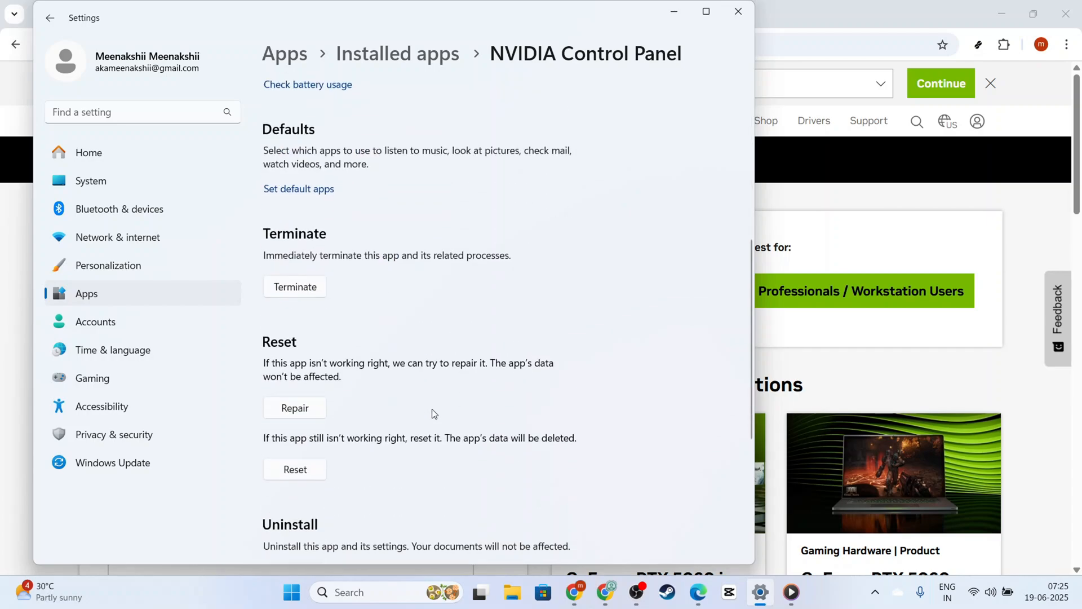
pyautogui.scroll(-5, 432, 409)
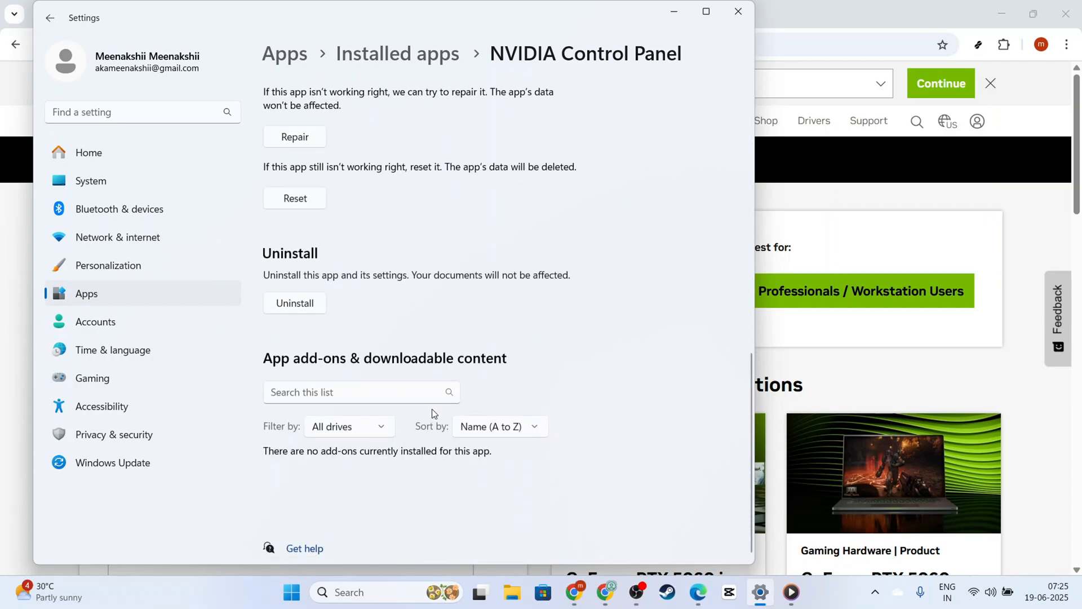
pyautogui.scroll(10, 434, 413)
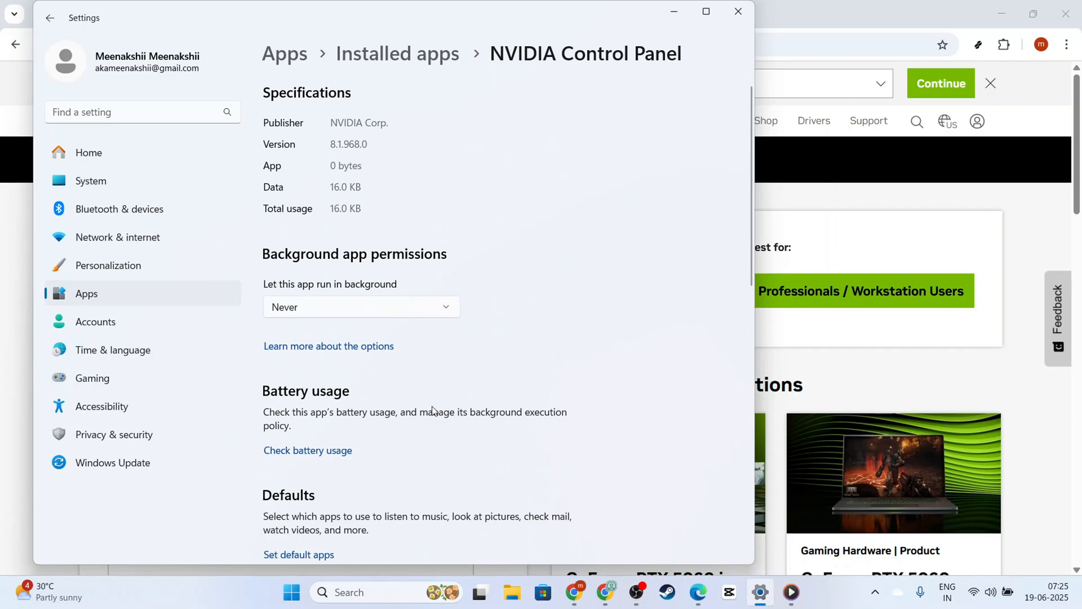
pyautogui.scroll(-3, 433, 410)
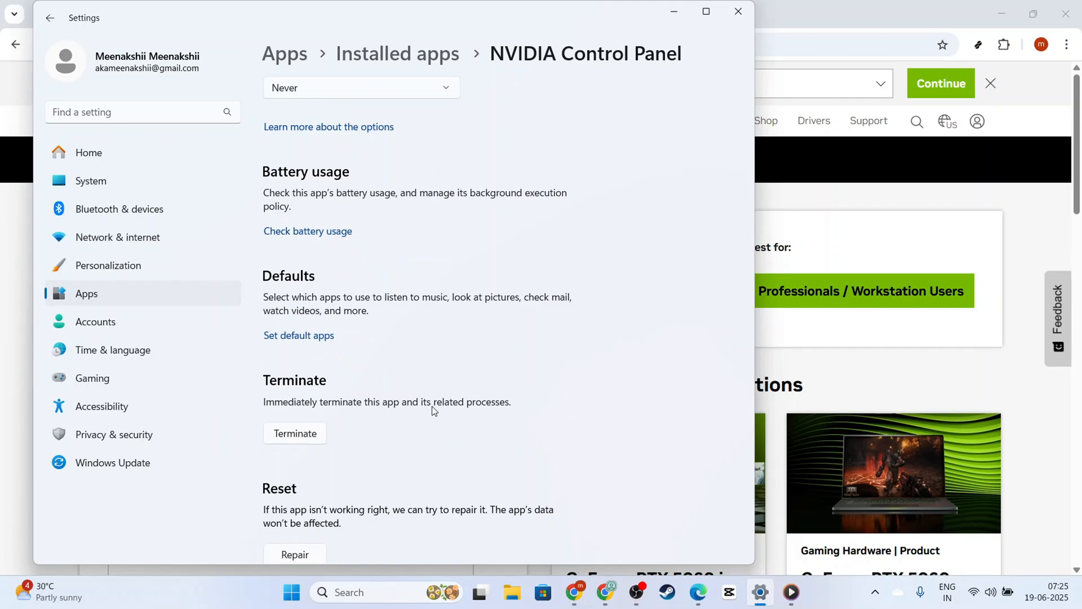
pyautogui.scroll(-2, 433, 407)
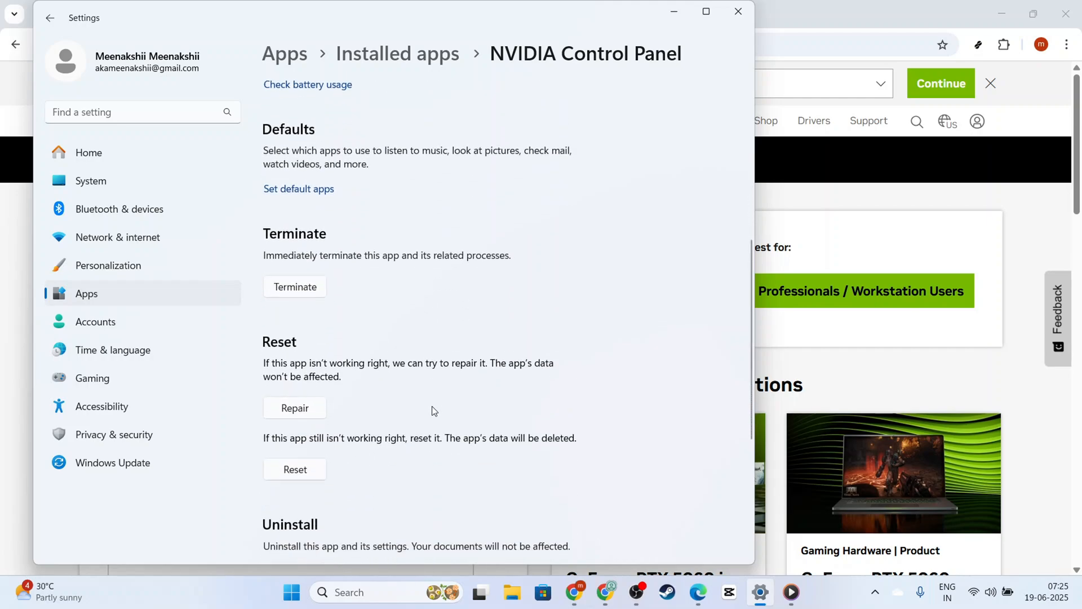
pyautogui.scroll(5, 418, 403)
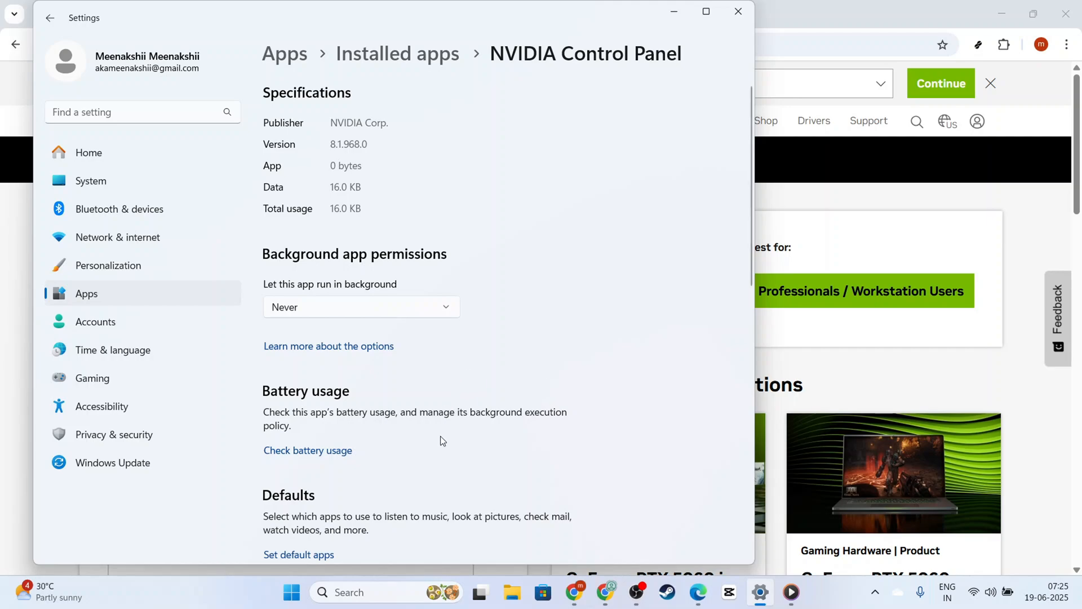
pyautogui.scroll(-6, 441, 445)
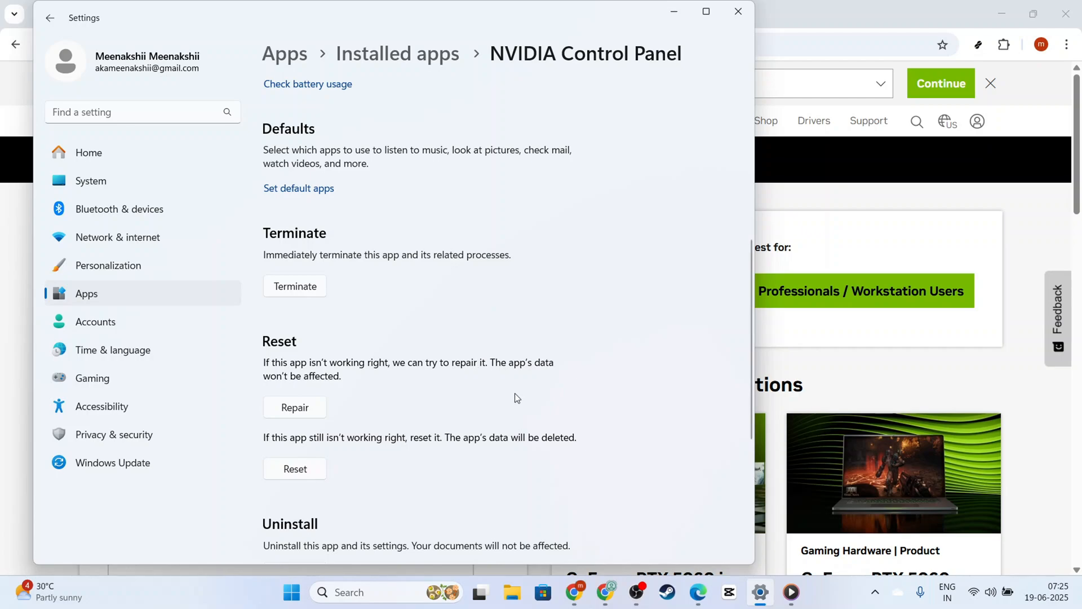
pyautogui.scroll(-3, 420, 450)
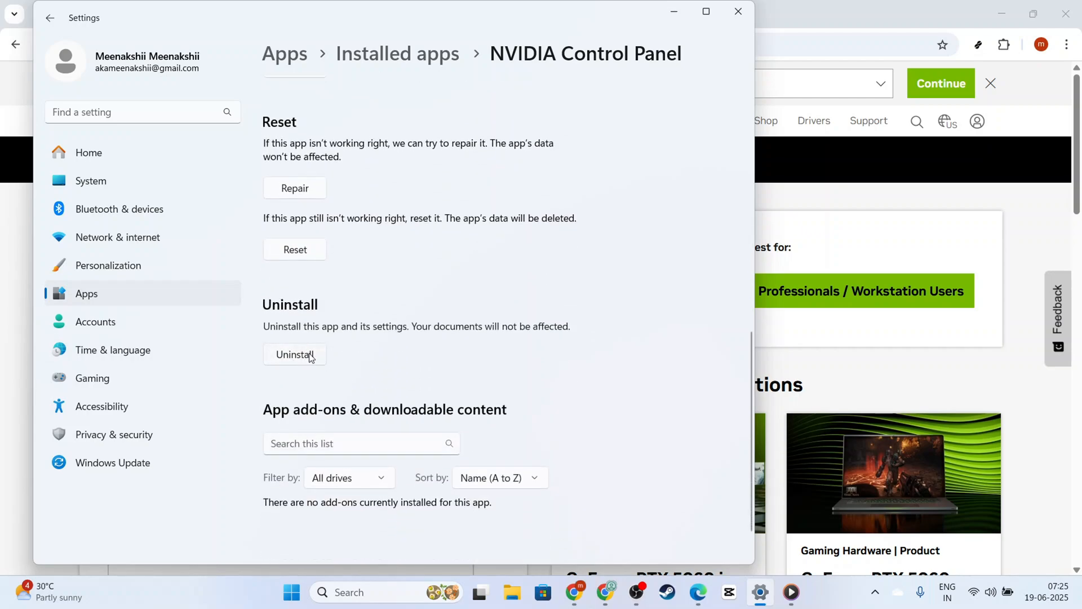
pyautogui.scroll(4, 375, 337)
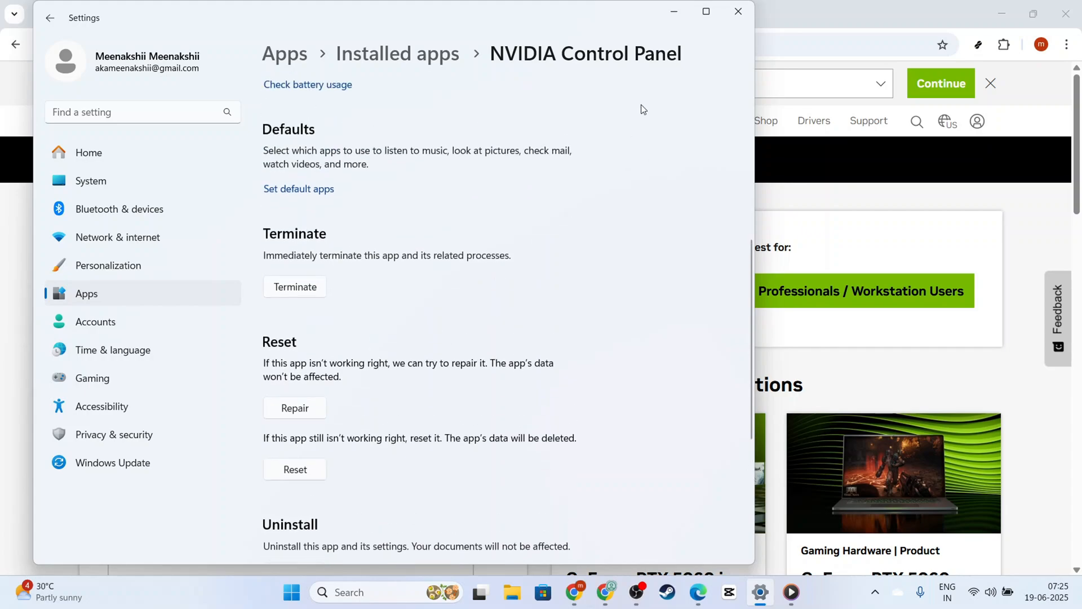
pyautogui.click(675, 12)
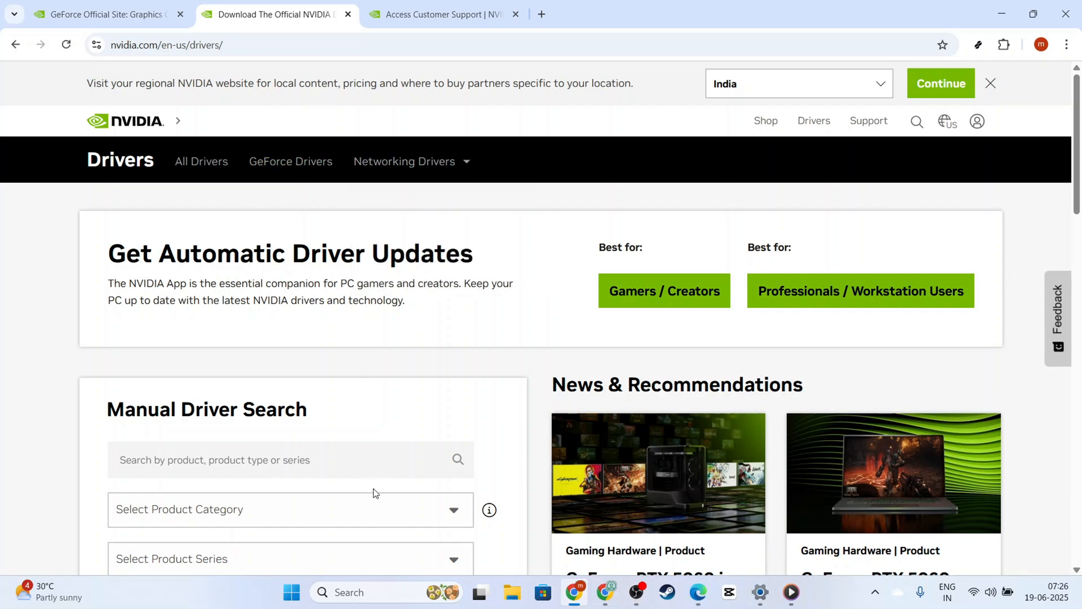
# - Bring Settings back and review the Reset and Uninstall sections for NVIDIA Control Panel again
pyautogui.click(760, 591)
pyautogui.scroll(-3, 326, 330)
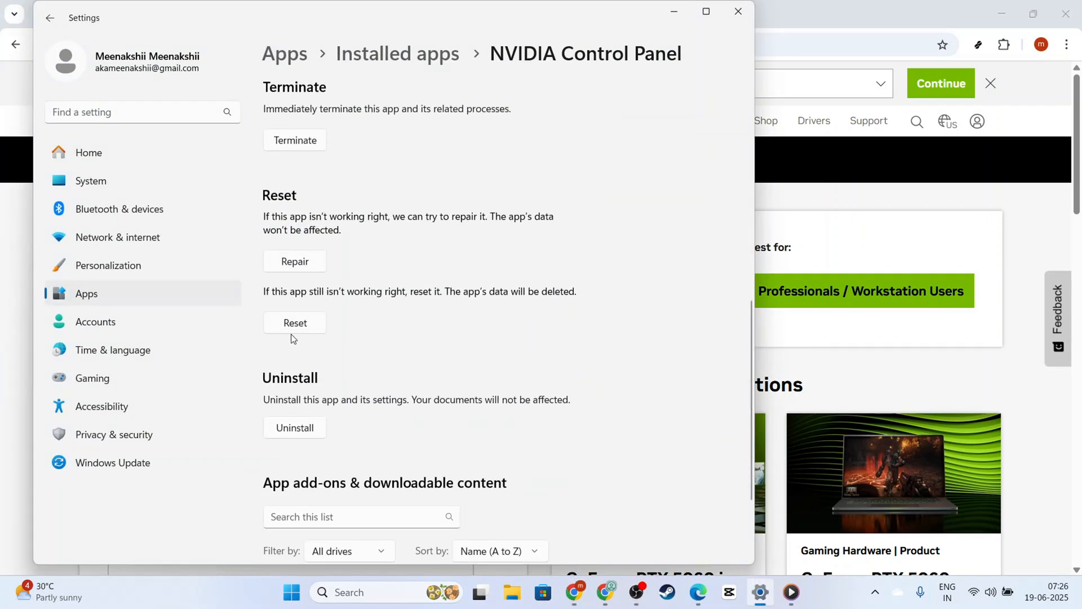
pyautogui.scroll(-2, 315, 332)
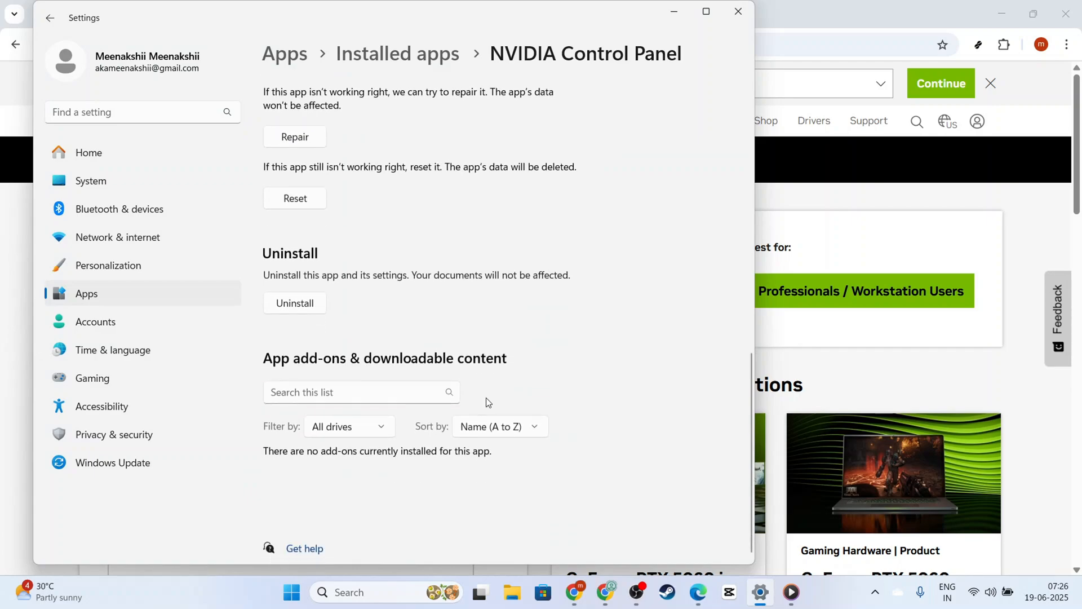
pyautogui.scroll(10, 377, 453)
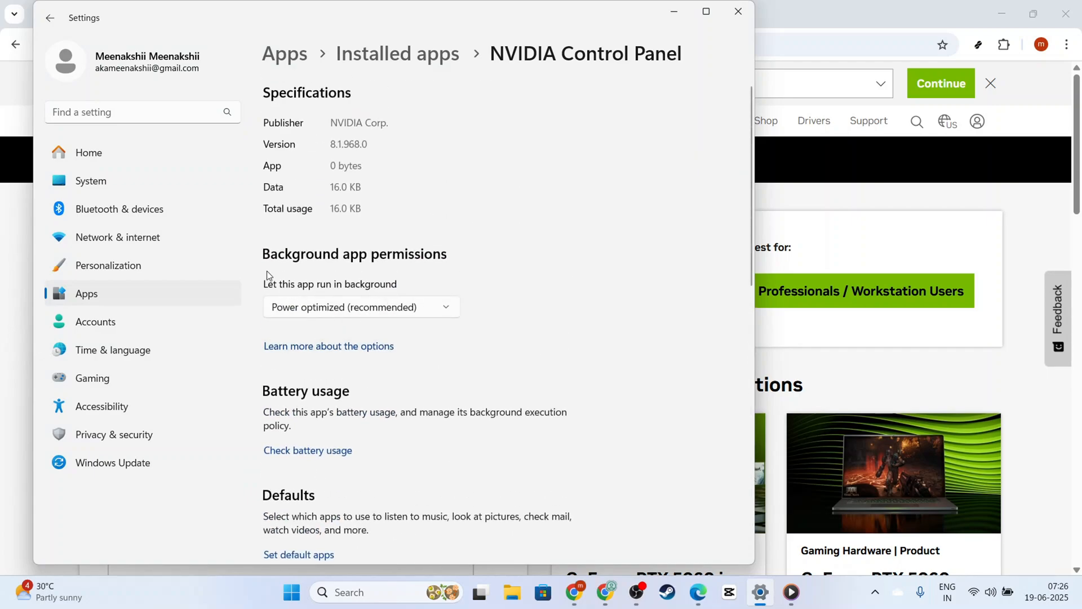
# - Go back to the list of installed apps, look through it, and minimize Settings
pyautogui.click(61, 21)
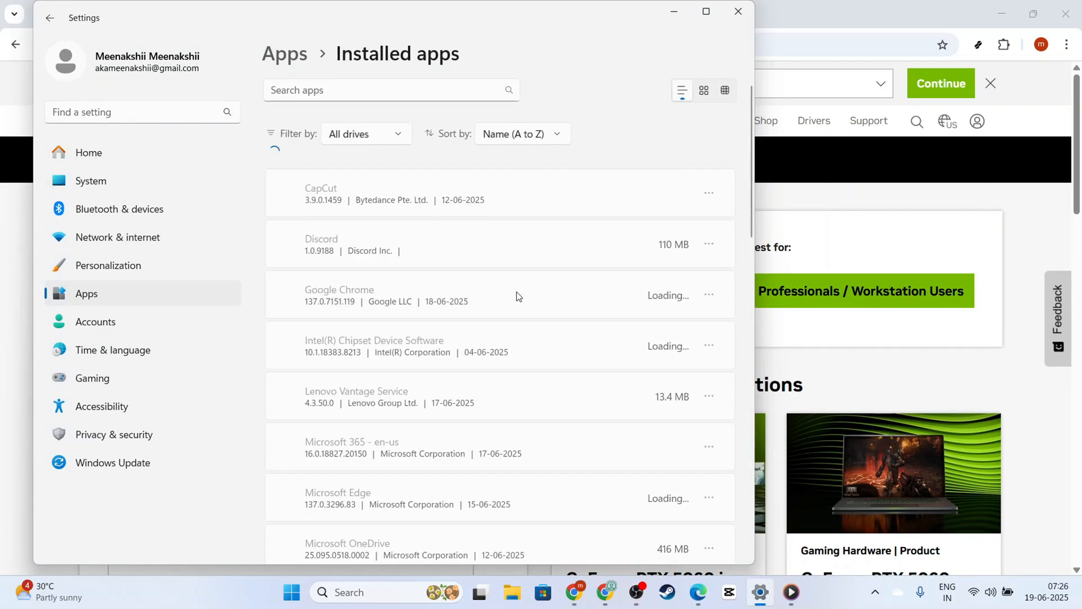
pyautogui.scroll(-2, 614, 150)
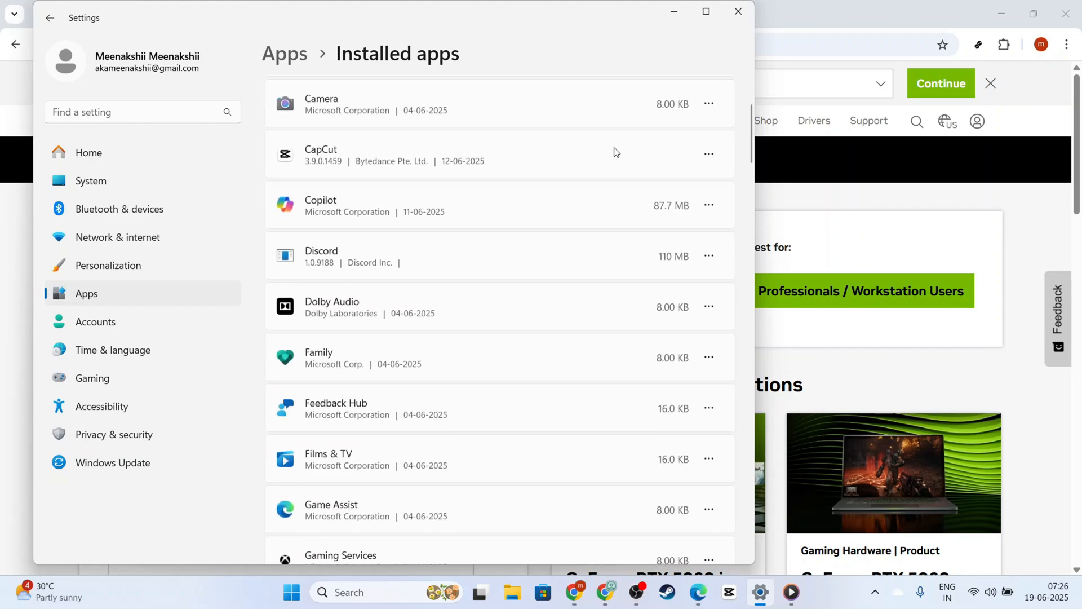
pyautogui.click(679, 17)
# - Open the NVIDIA Support page and examine its consumer support options, highlighting the GeForce Graphics Cards entry
pyautogui.click(484, 15)
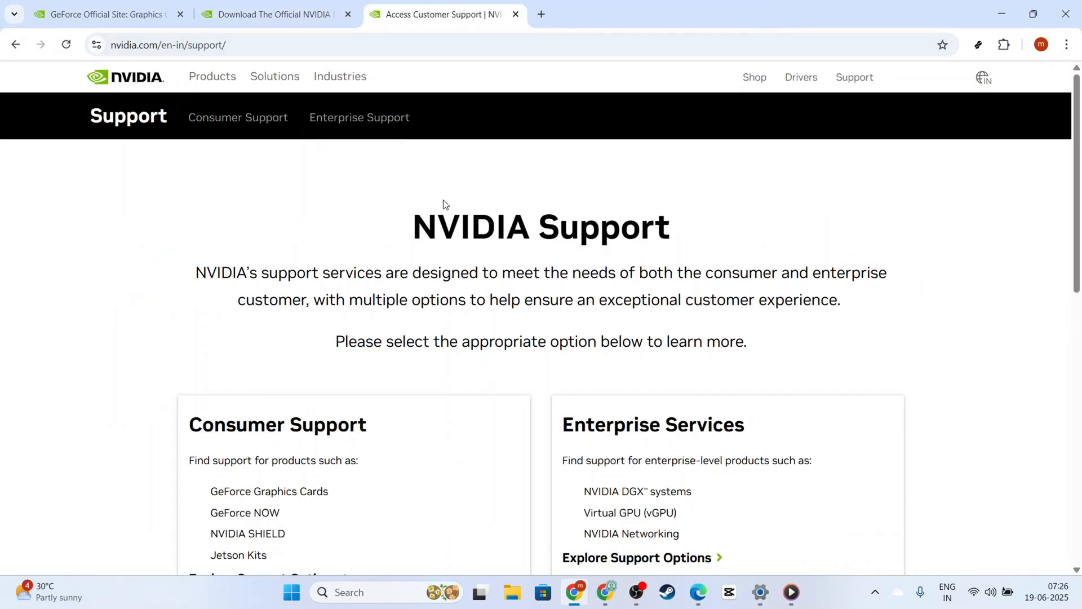
pyautogui.moveTo(405, 232); pyautogui.dragTo(724, 244)
pyautogui.click(736, 256)
pyautogui.scroll(-5, 739, 269)
pyautogui.scroll(5, 740, 269)
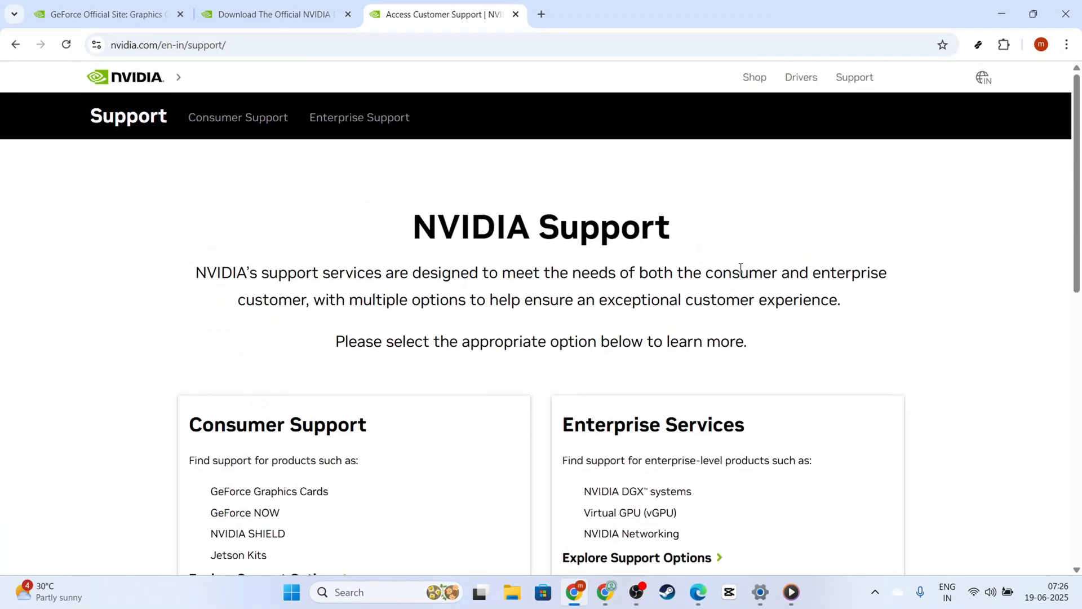
pyautogui.scroll(-2, 401, 367)
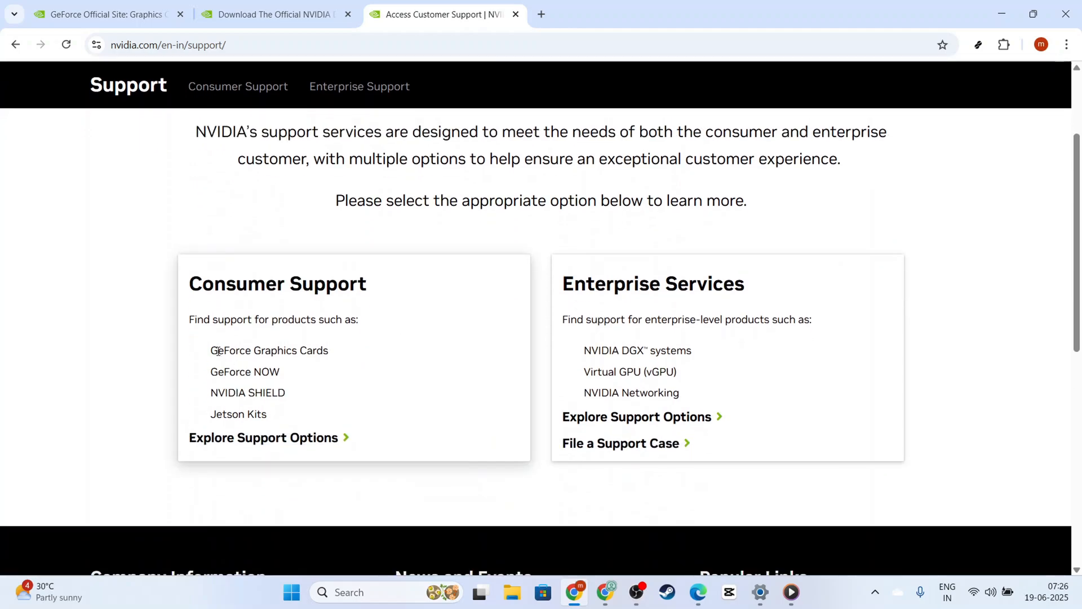
pyautogui.moveTo(218, 352); pyautogui.dragTo(397, 364)
pyautogui.click(442, 372)
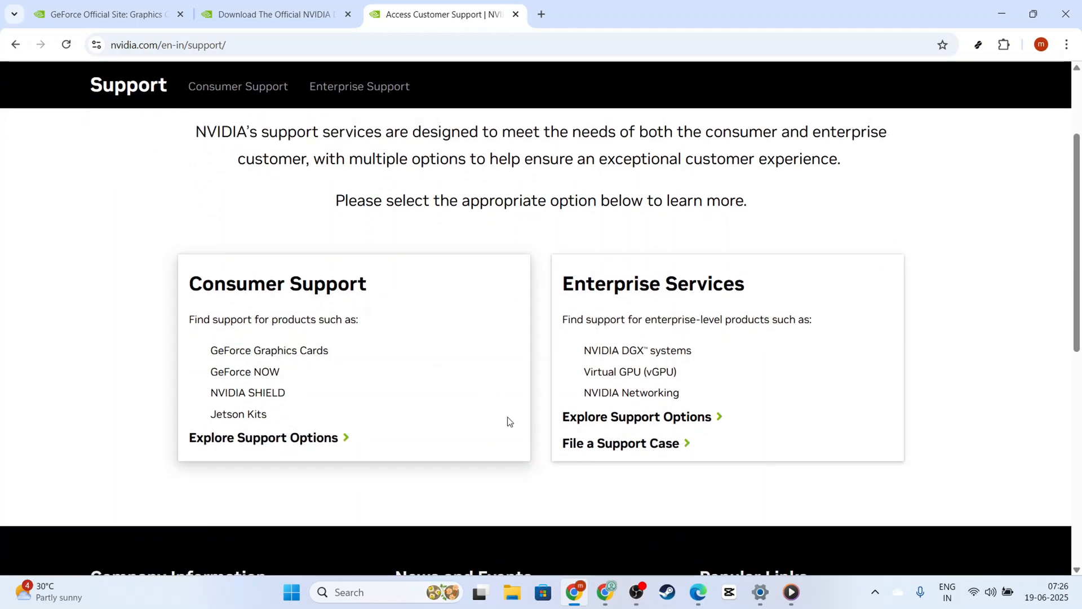